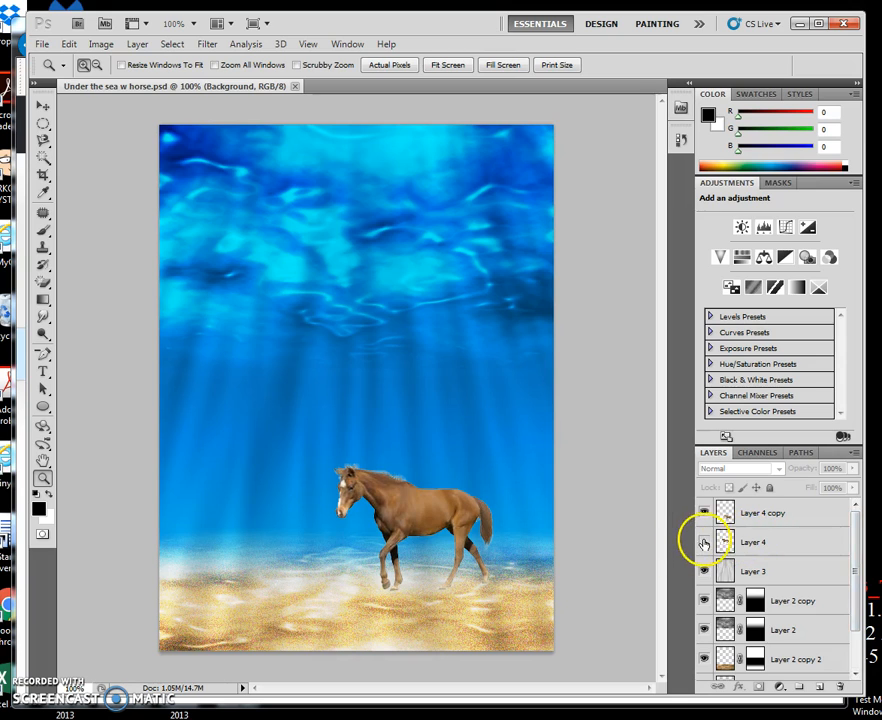
- Compare the cut-out horse on Layer 4 copy with the original horse on Layer 4 by switching their visibility
click(704, 513)
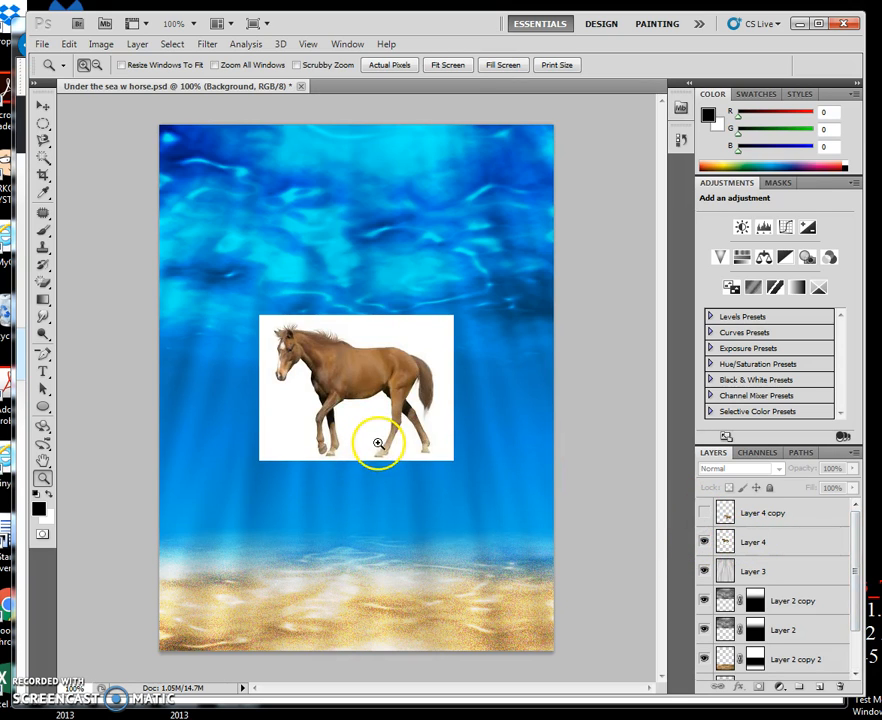
click(704, 513)
click(704, 541)
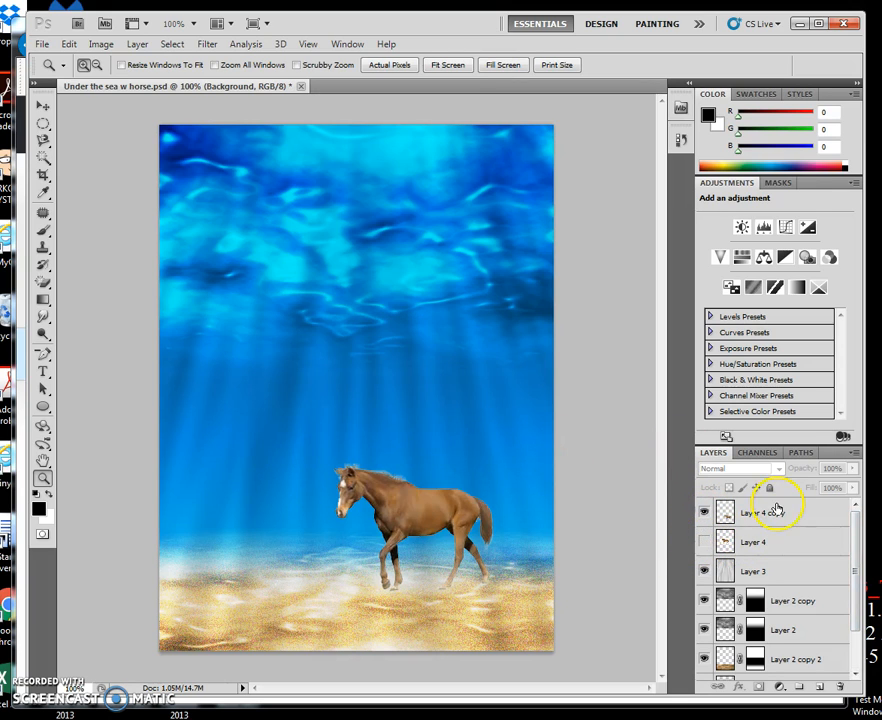
- Rename Layer 4 copy as "horse"
double_click(776, 513)
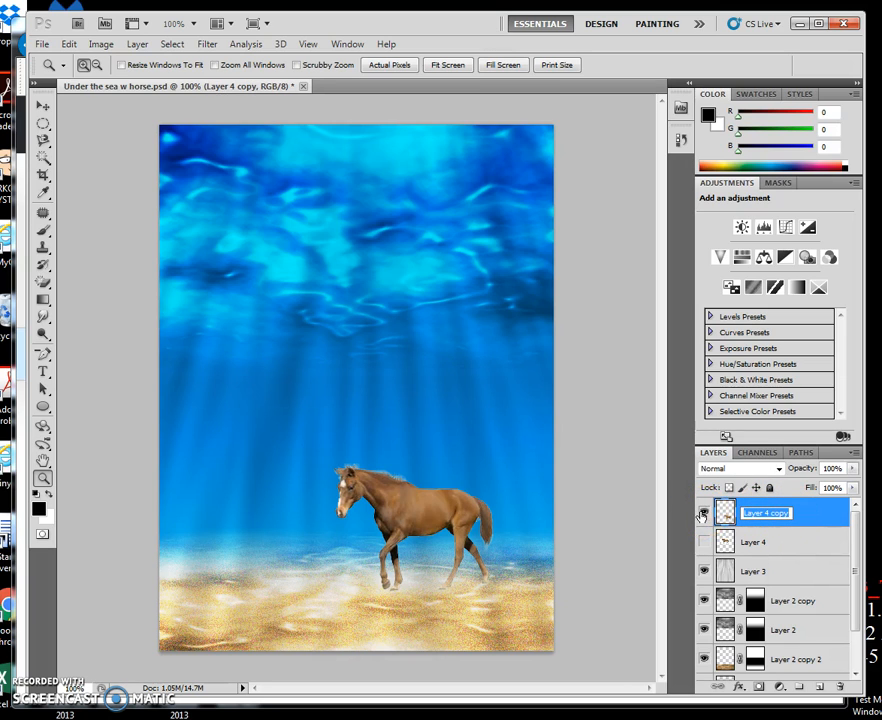
text(hor)
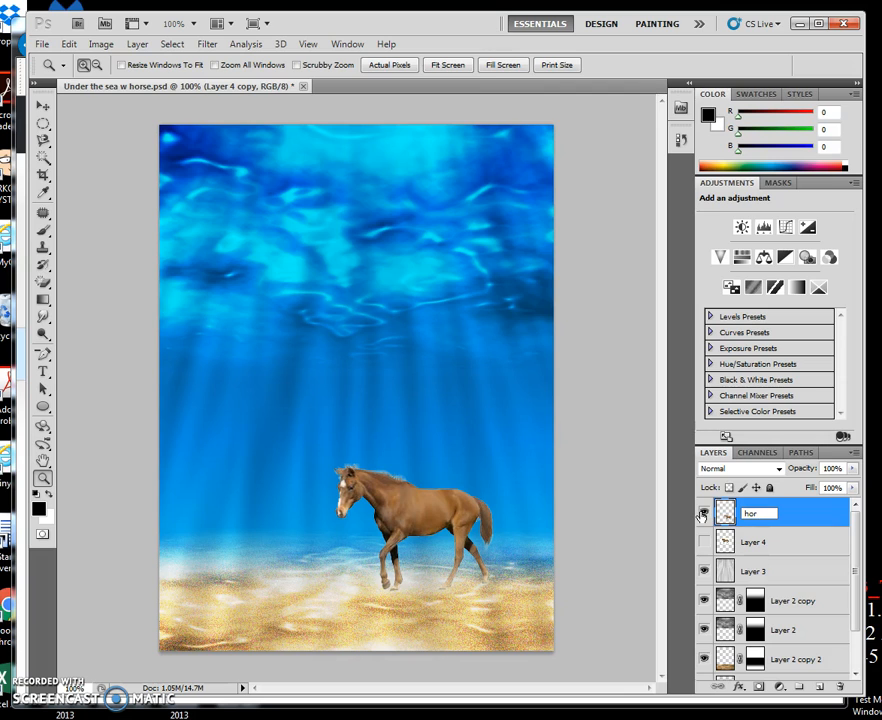
text(se)
key(Return)
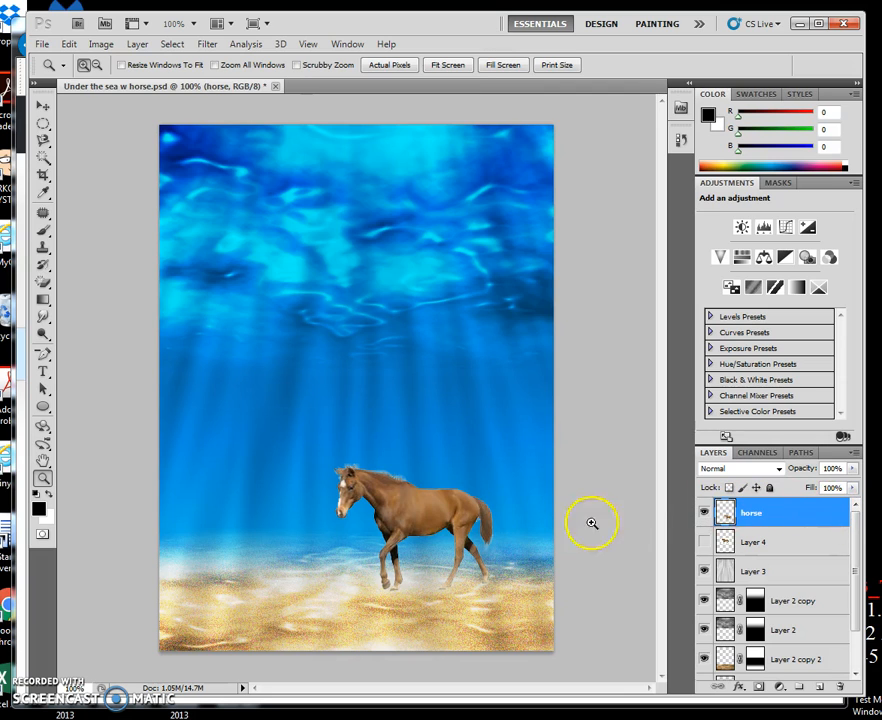
- Start Match Color on the horse layer with Under the sea w horse.psd as source and its Background as the source layer
drag(856, 541, 858, 625)
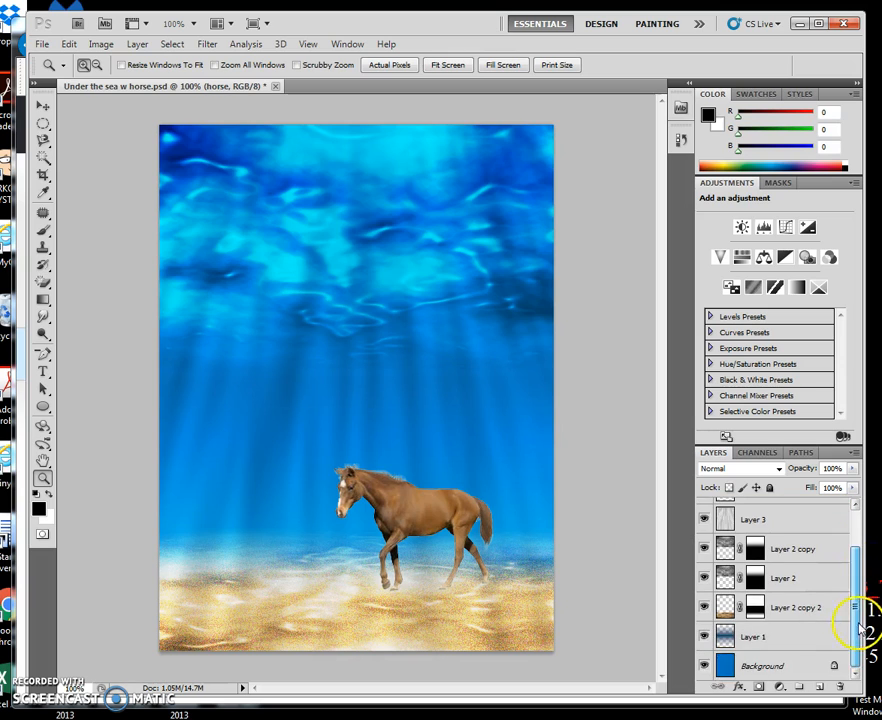
click(97, 46)
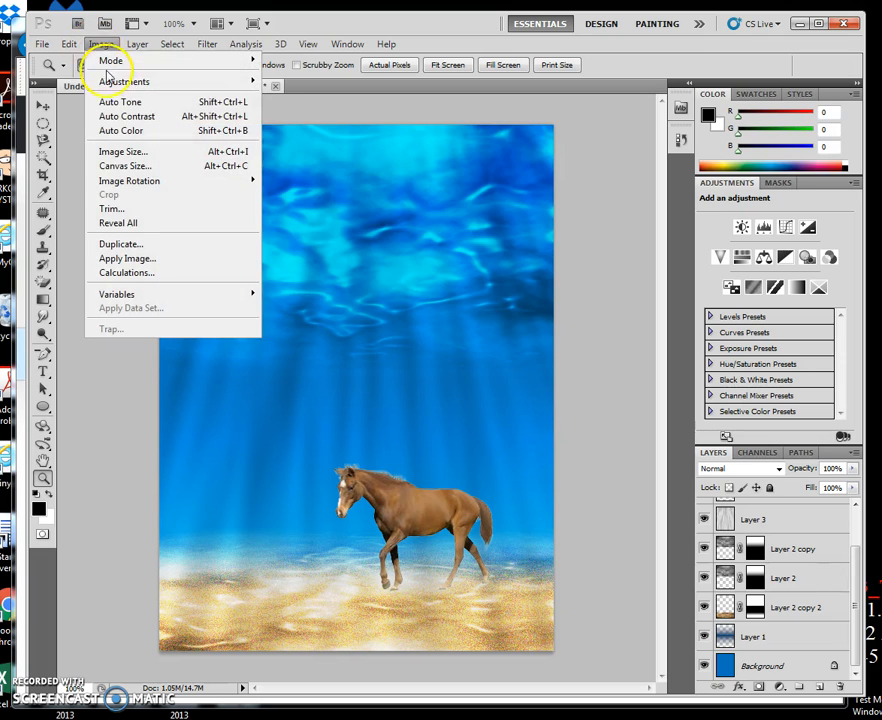
mouse_move(112, 81)
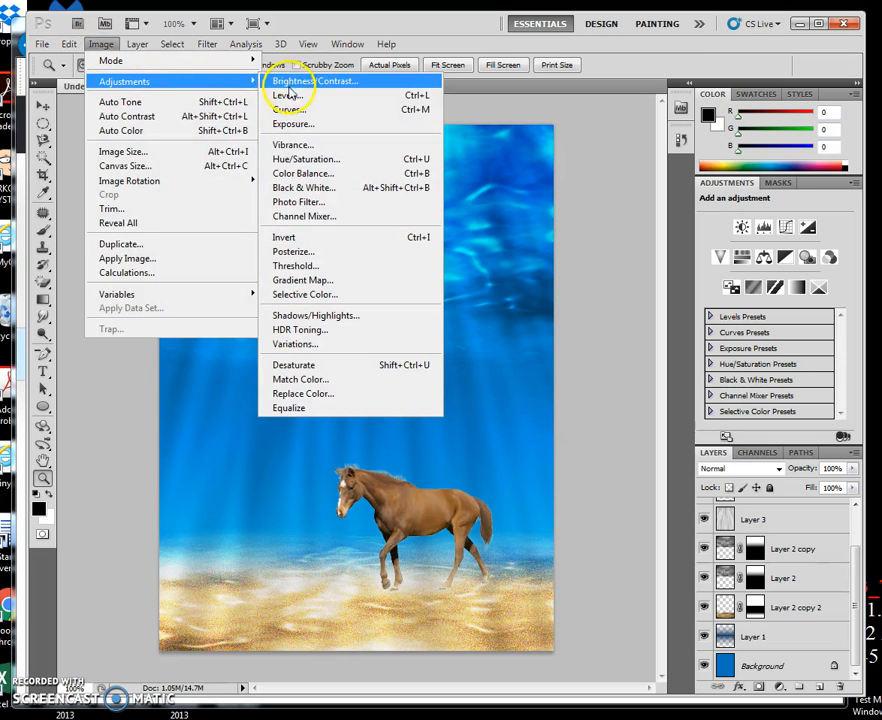
click(322, 381)
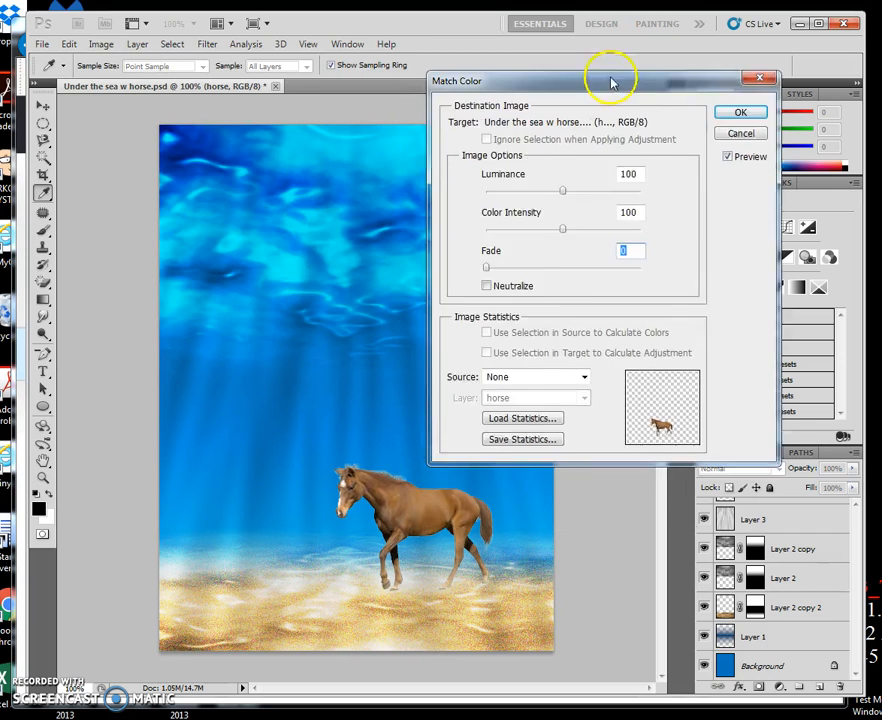
drag(610, 83, 683, 113)
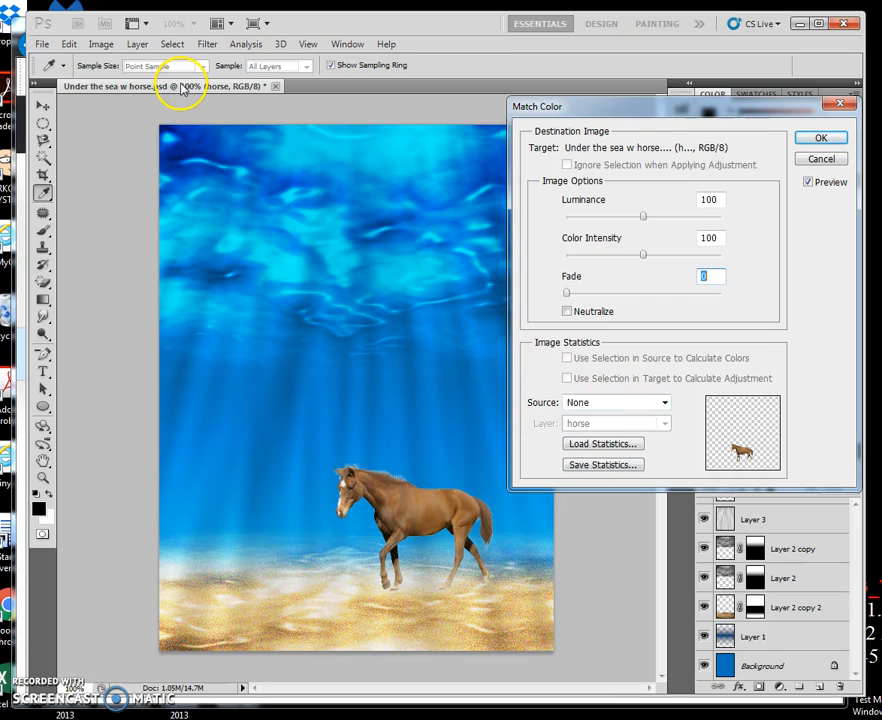
click(664, 403)
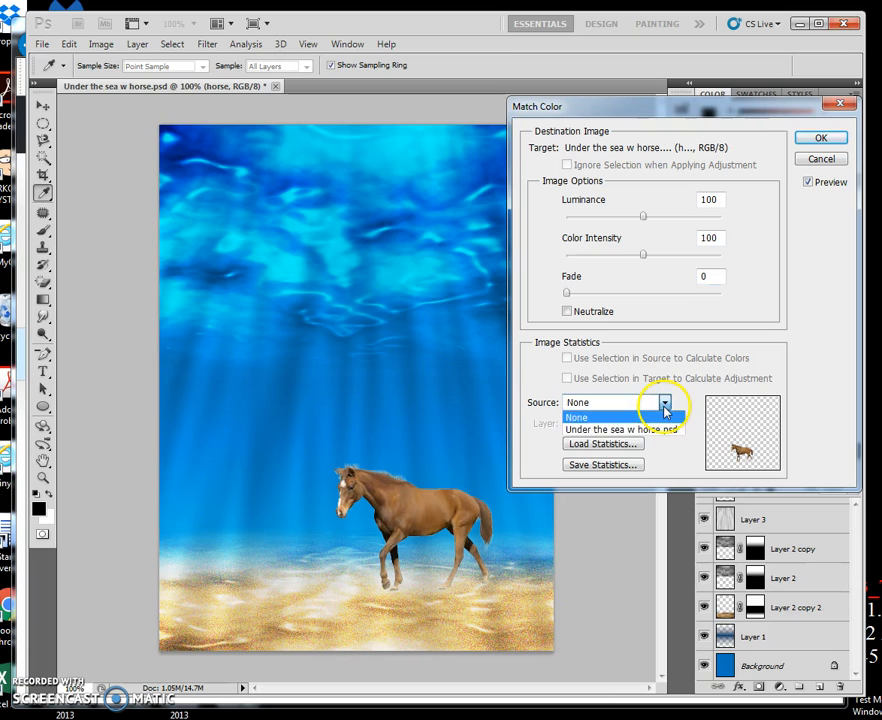
click(673, 431)
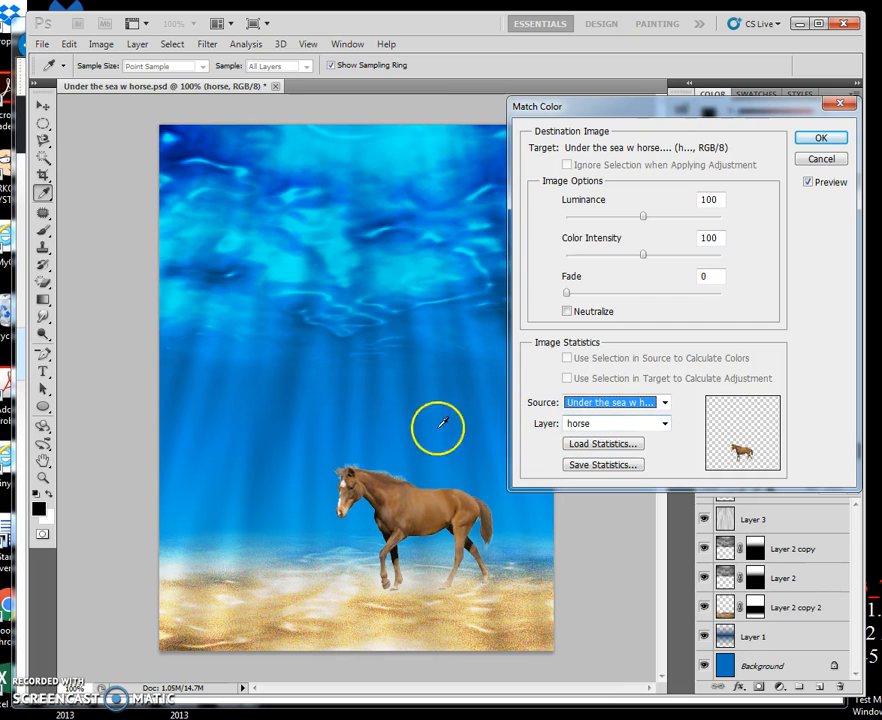
click(663, 424)
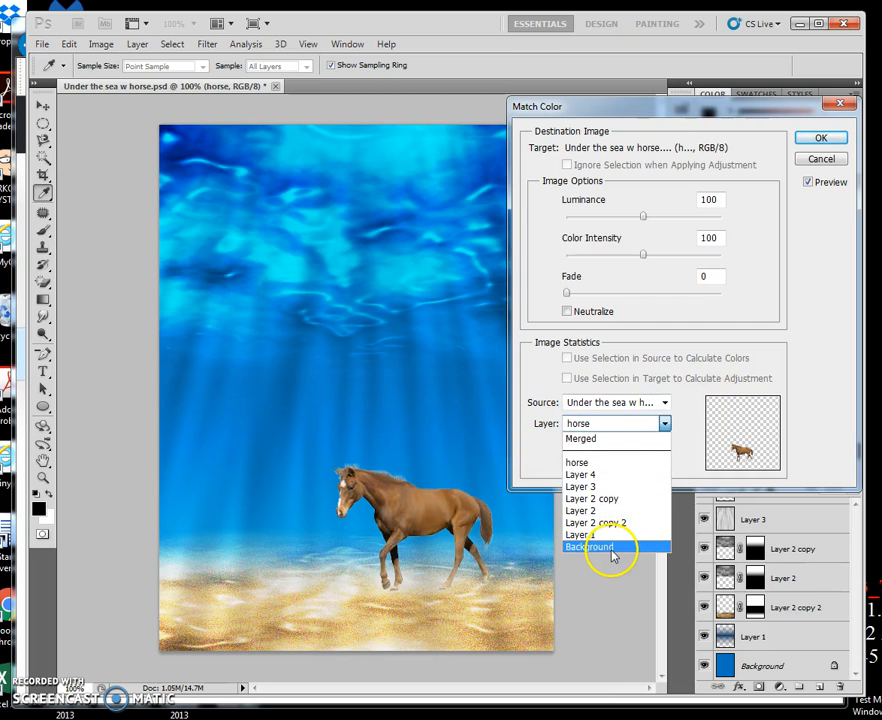
click(612, 548)
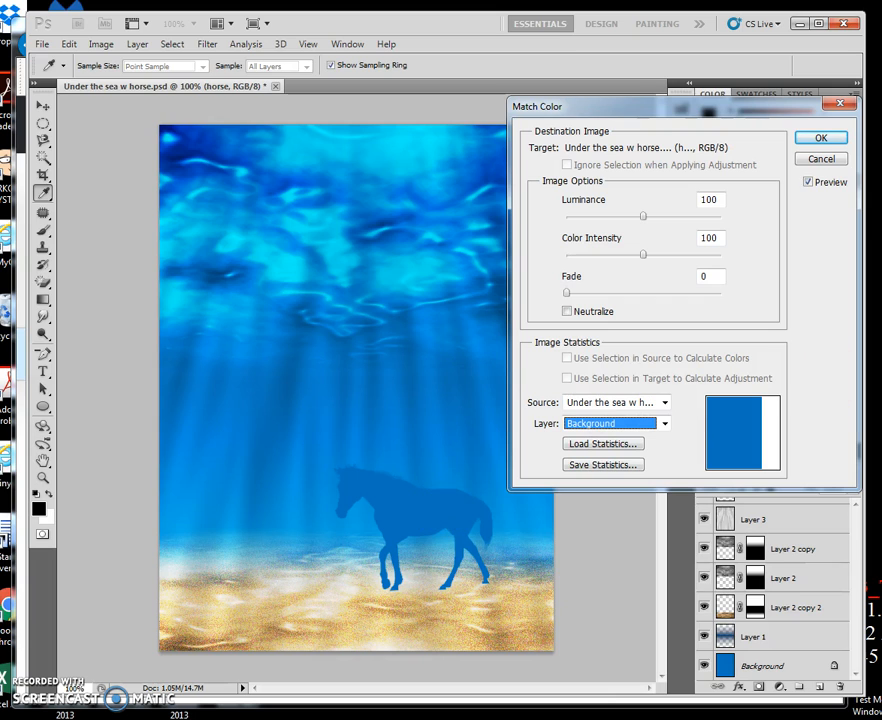
- Set the colour match to luminance 104, color intensity 93 and fade 57 without Neutralize, and apply it to the horse
click(568, 294)
drag(571, 294, 663, 297)
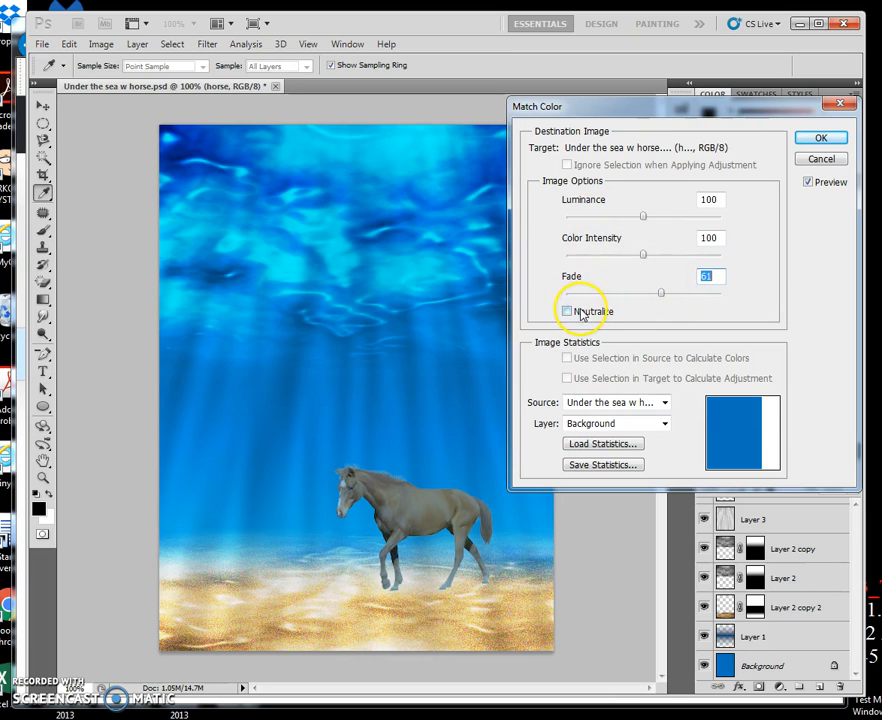
click(568, 312)
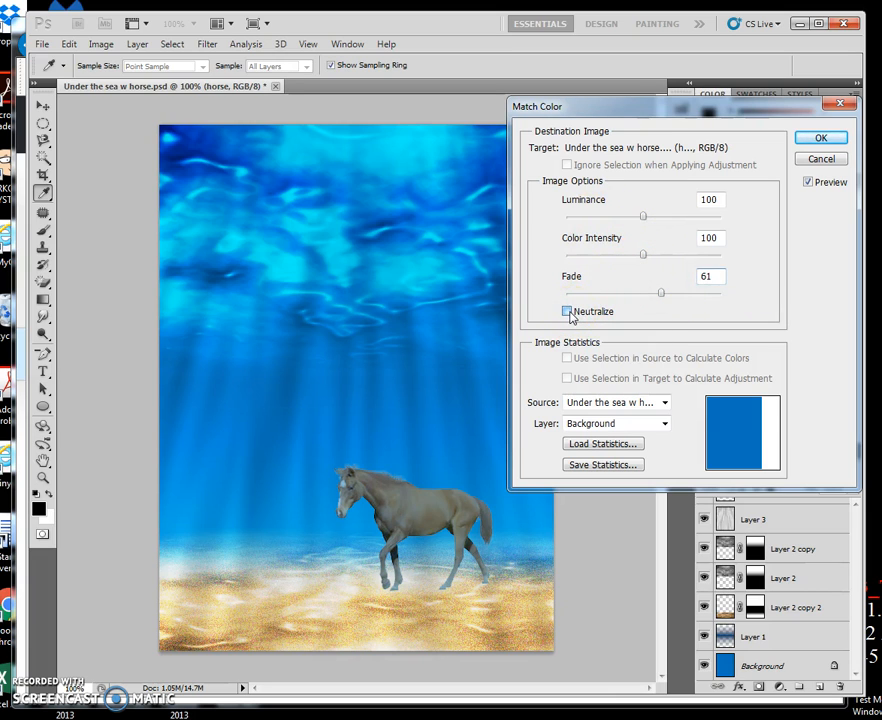
mouse_move(661, 293)
mouse_down()
mouse_move(714, 298)
mouse_move(599, 300)
mouse_move(598, 291)
mouse_move(655, 298)
mouse_move(647, 297)
mouse_up()
click(568, 311)
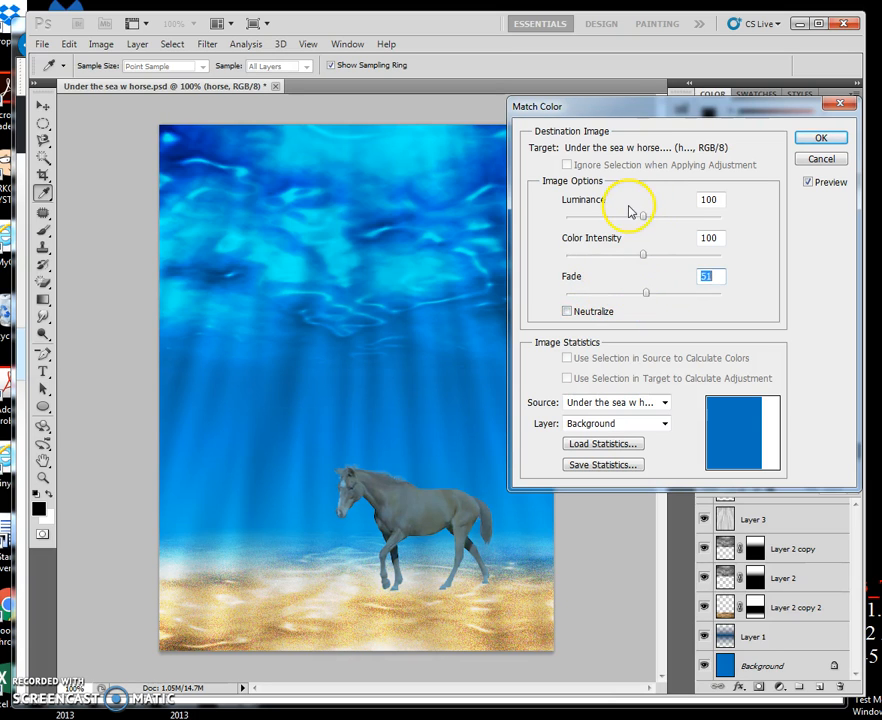
drag(646, 220, 632, 262)
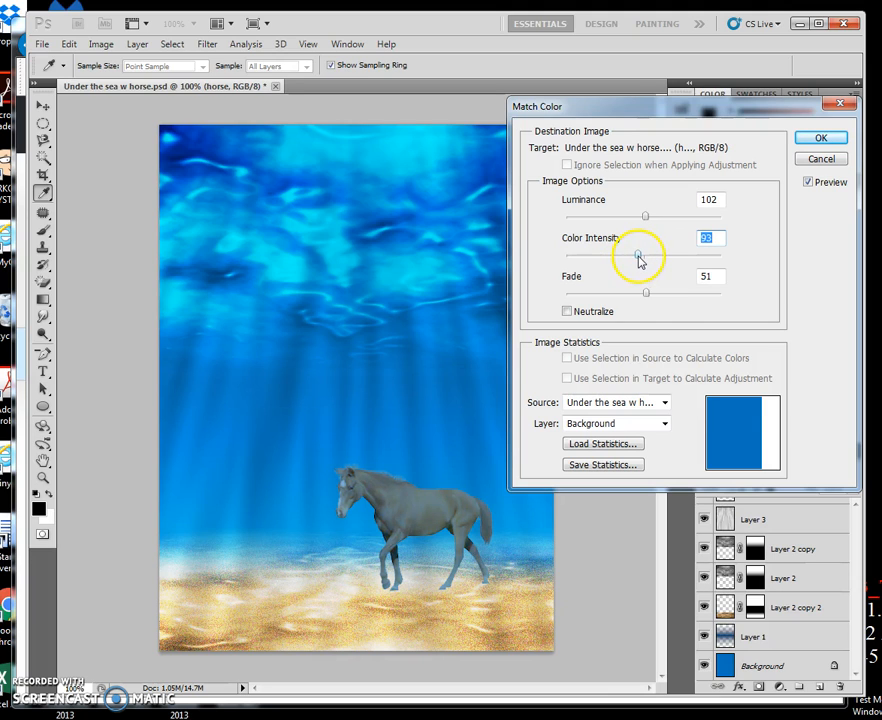
drag(646, 295, 654, 301)
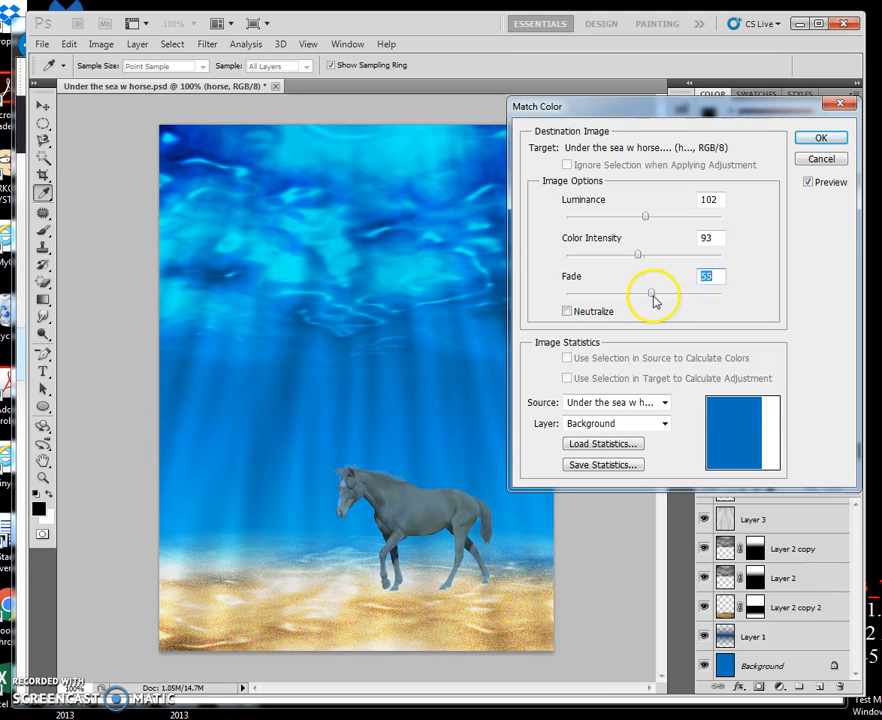
drag(646, 221, 641, 220)
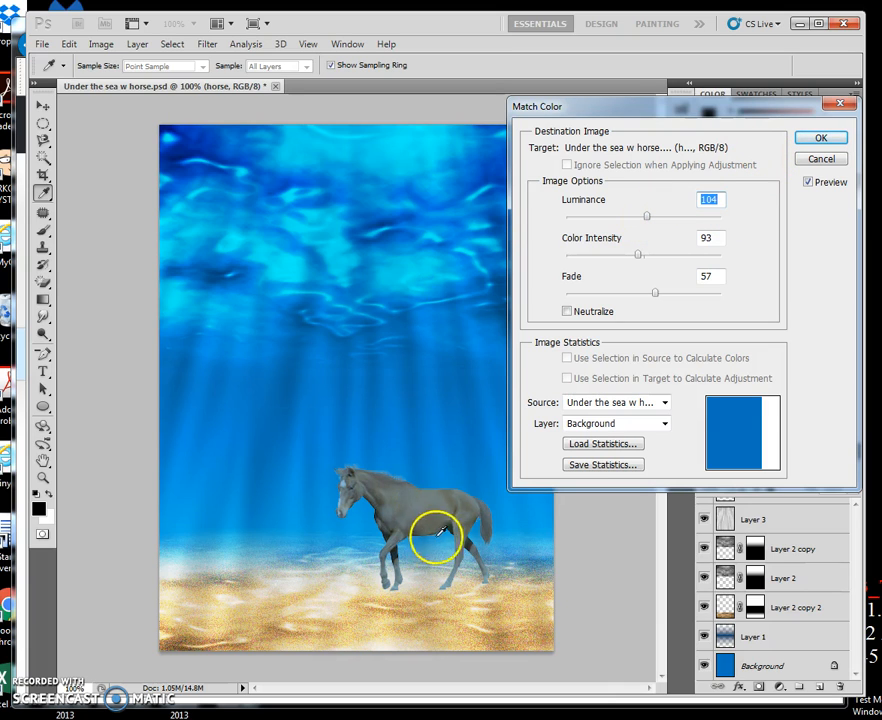
click(821, 139)
key(z)
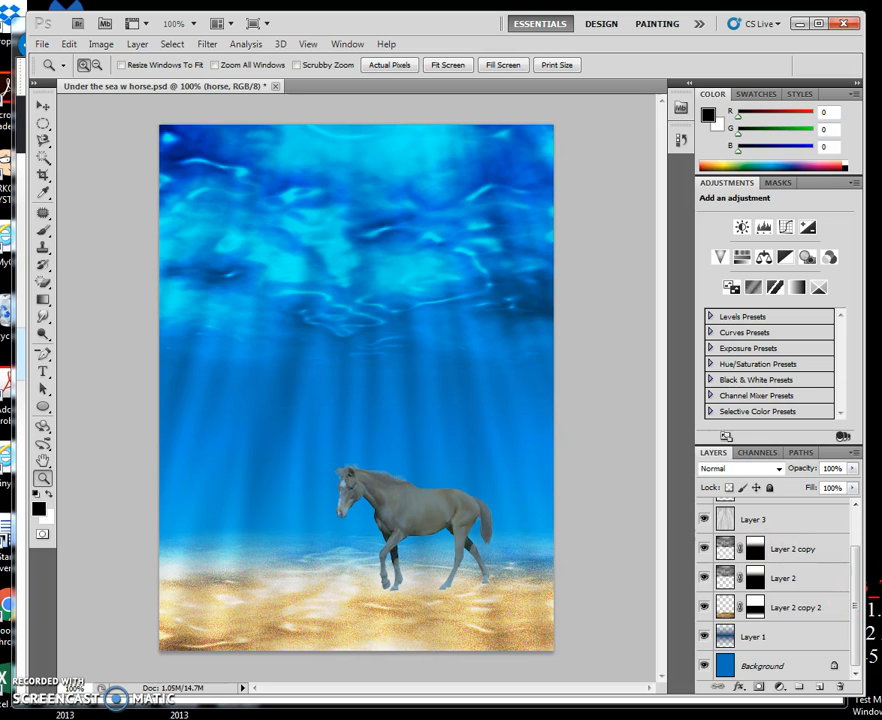
- Burn a shadow into the sand on Layer 2 copy 2 around the horse's hind hooves, using Midtones at 50% exposure
click(834, 610)
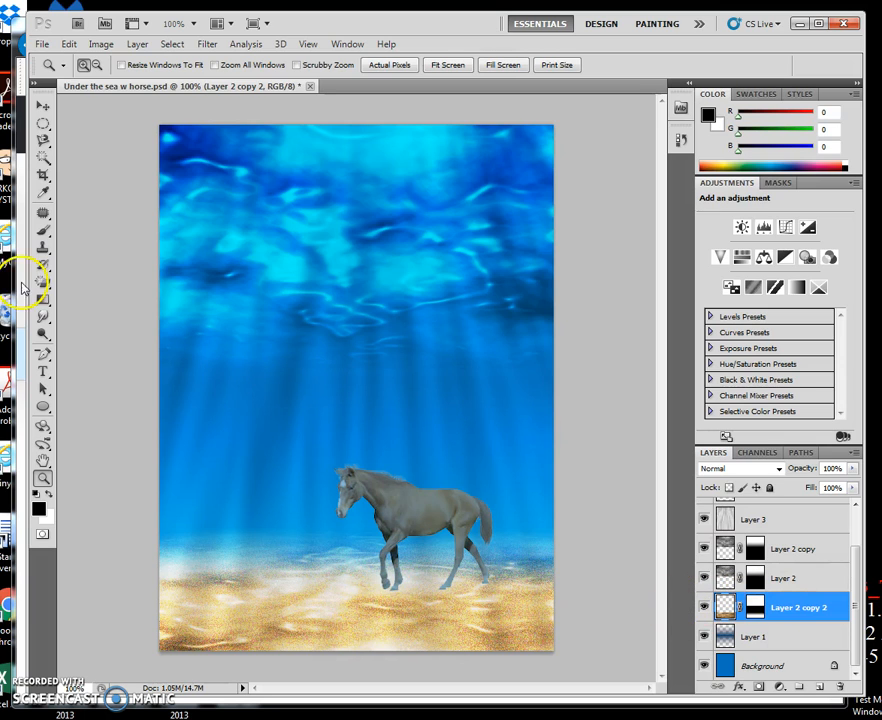
click(42, 336)
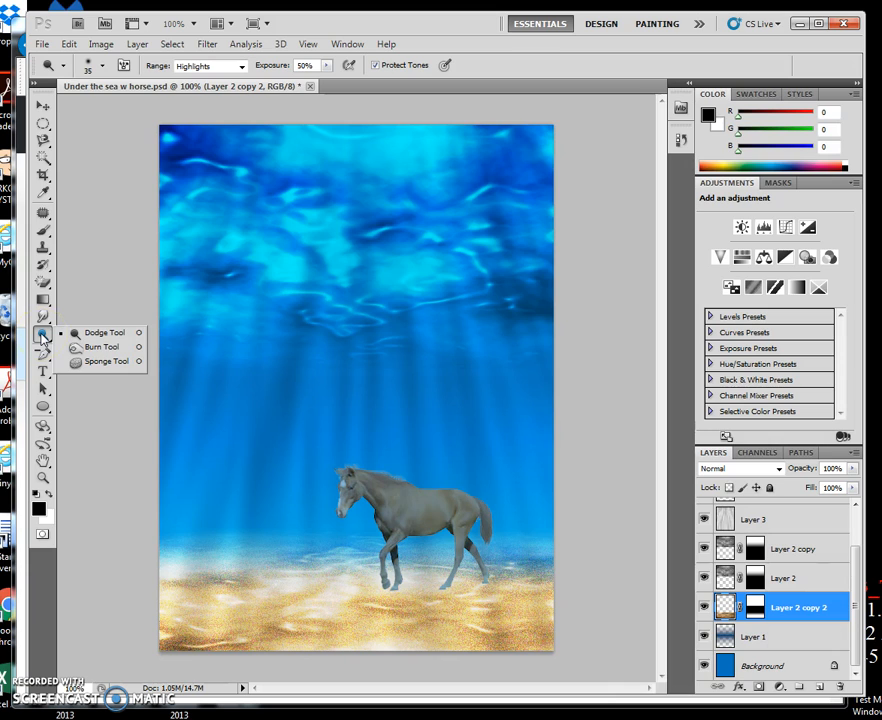
click(98, 346)
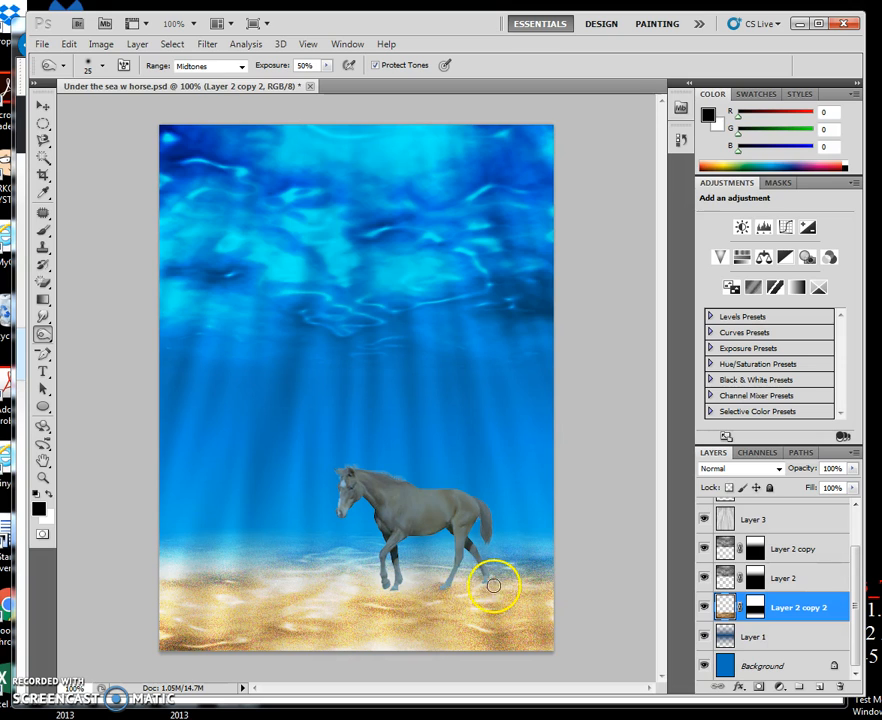
drag(449, 594, 400, 586)
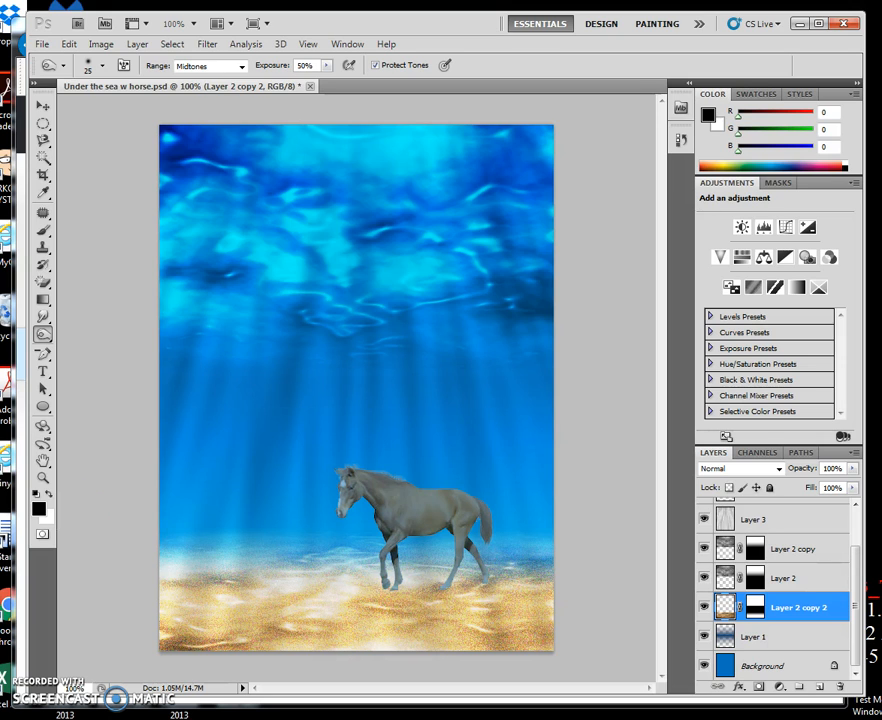
- Burn close-up shadows into the sand around the horse's front hooves and beneath its body with a 25 px Midtones brush
click(42, 477)
click(409, 496)
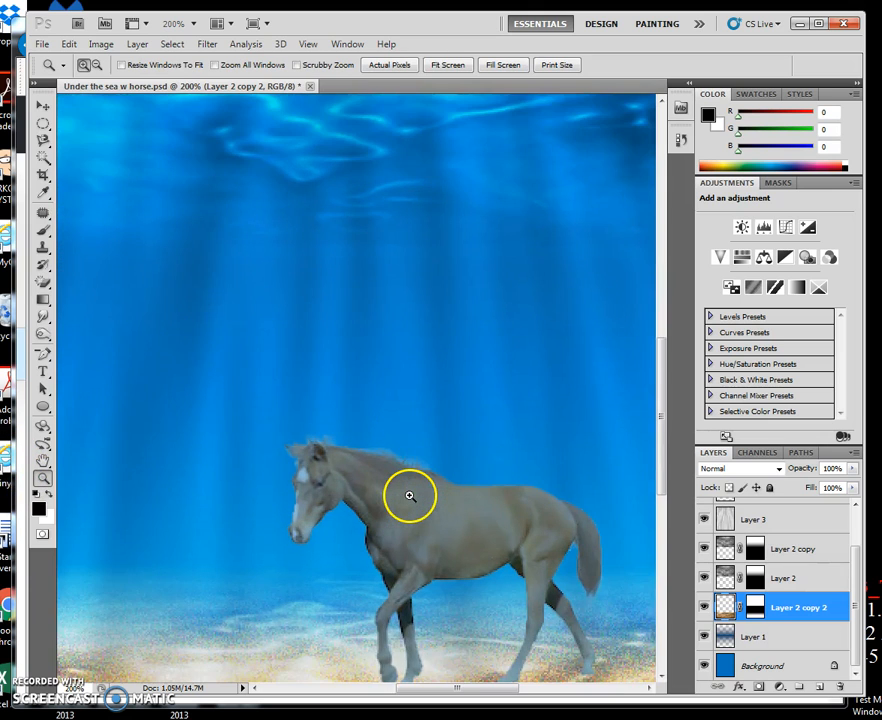
click(409, 496)
drag(437, 531, 306, 305)
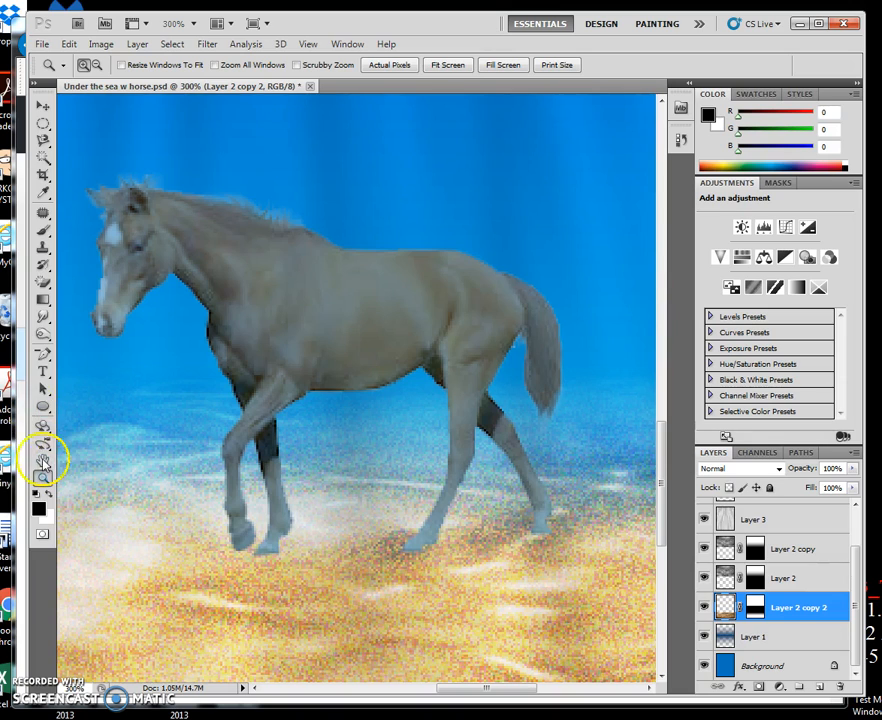
click(44, 318)
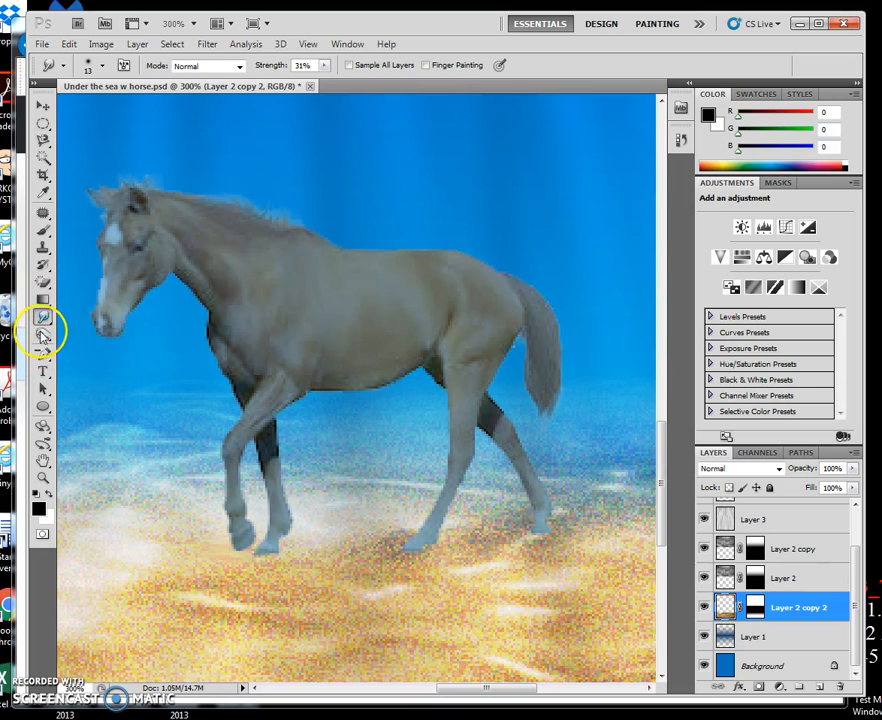
click(43, 337)
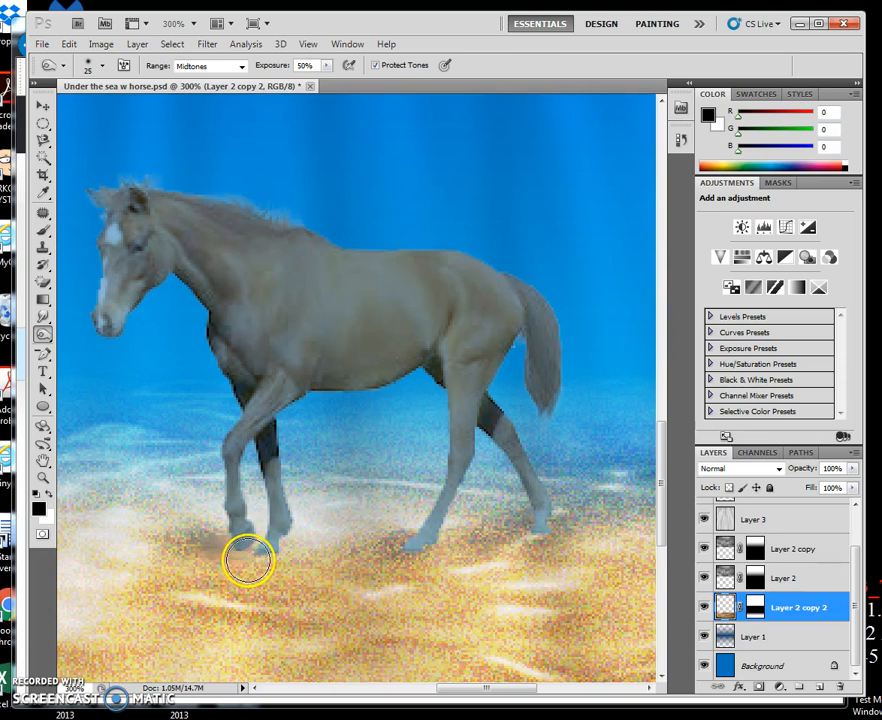
mouse_move(306, 532)
mouse_down()
mouse_move(358, 519)
mouse_move(316, 516)
mouse_move(429, 520)
mouse_move(315, 520)
mouse_move(362, 557)
mouse_move(287, 561)
mouse_up()
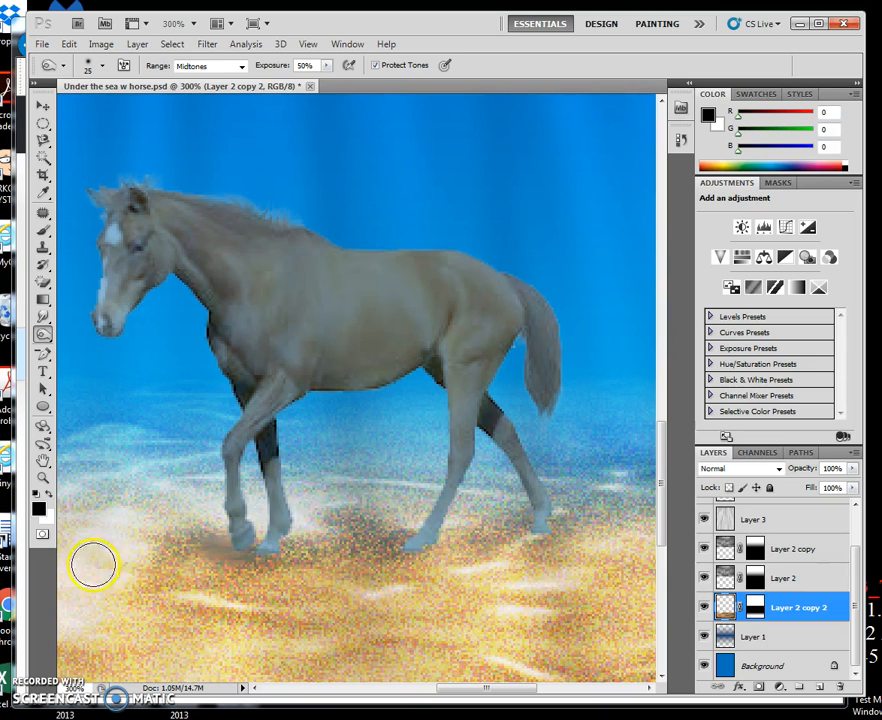
mouse_move(249, 582)
mouse_down()
mouse_move(149, 584)
mouse_move(399, 589)
mouse_move(353, 588)
mouse_move(590, 573)
mouse_up()
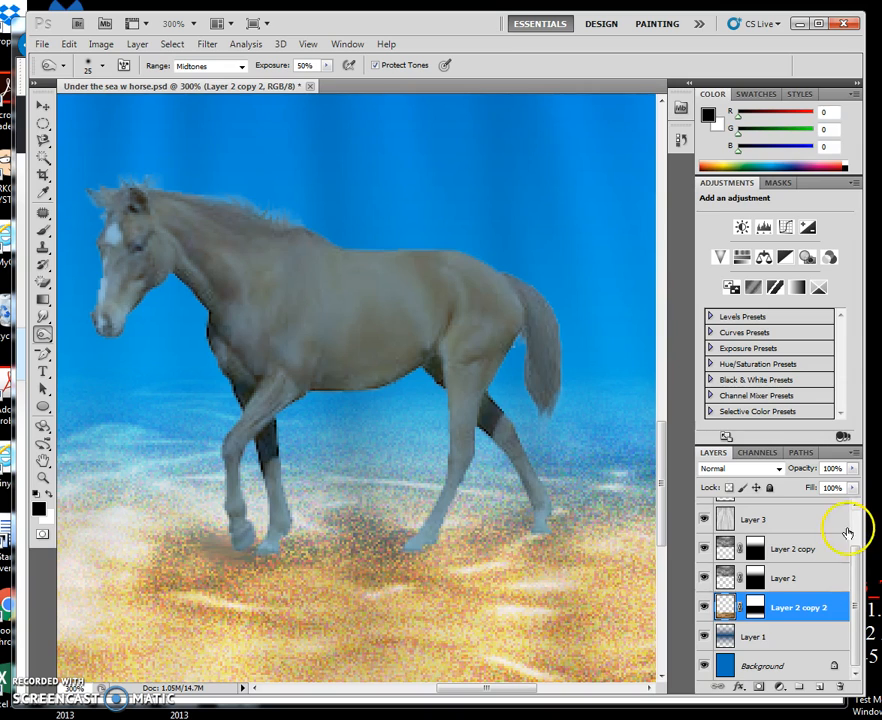
- Burn shading into the horse layer's lower legs, belly, tail and chest with the 25 px Midtones brush at 50% exposure
drag(852, 598, 848, 558)
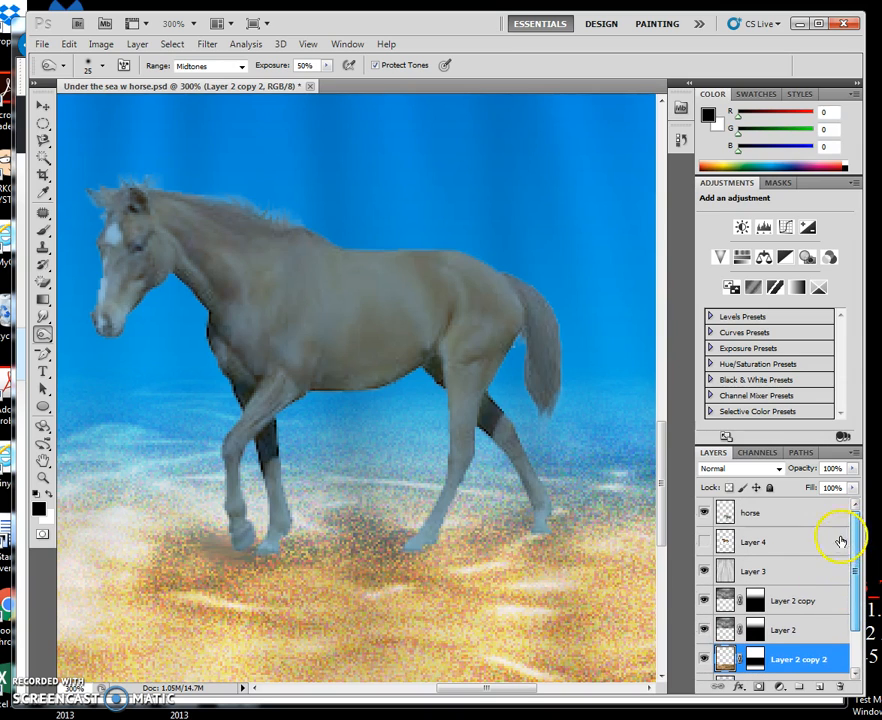
click(823, 514)
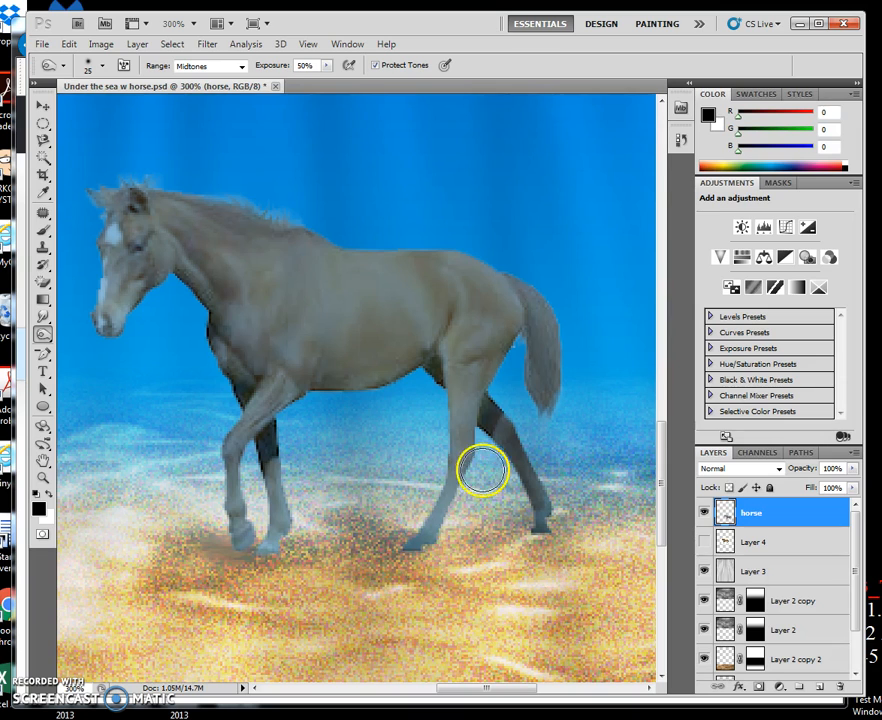
mouse_move(281, 475)
mouse_down()
mouse_move(225, 588)
mouse_move(263, 556)
mouse_move(235, 533)
mouse_up()
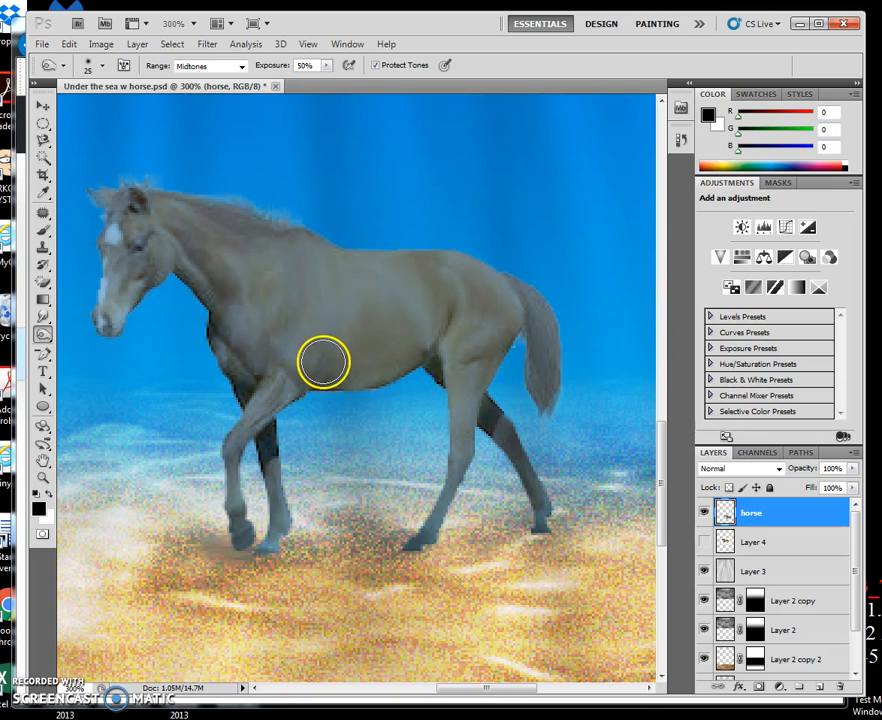
mouse_move(326, 374)
mouse_down()
mouse_move(407, 382)
mouse_move(415, 362)
mouse_move(317, 387)
mouse_up()
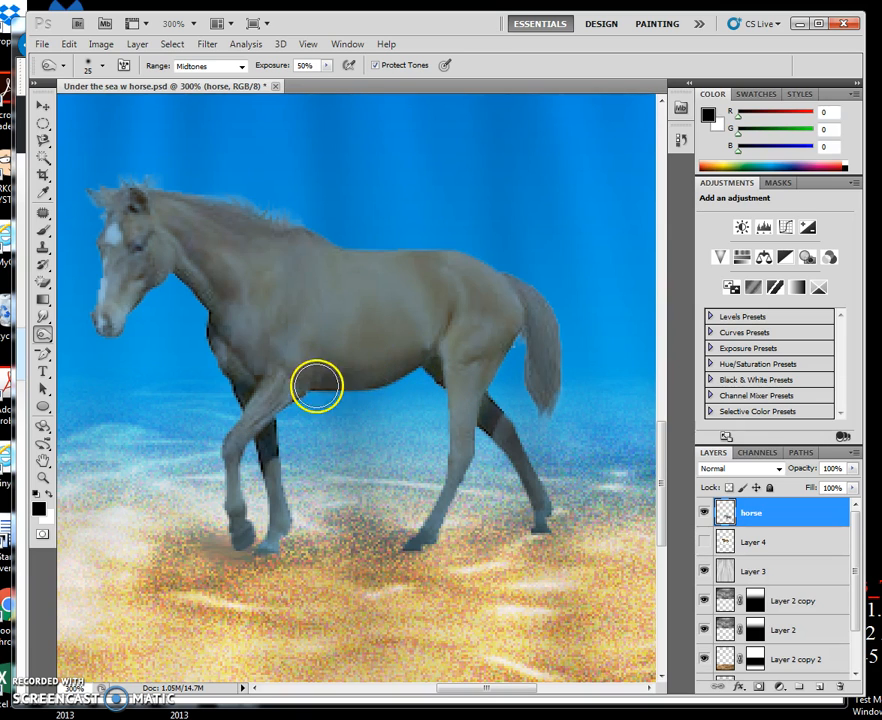
mouse_move(551, 368)
mouse_down()
mouse_move(559, 442)
mouse_move(566, 399)
mouse_move(550, 440)
mouse_up()
mouse_move(500, 425)
mouse_down()
mouse_move(540, 465)
mouse_move(524, 455)
mouse_move(539, 514)
mouse_up()
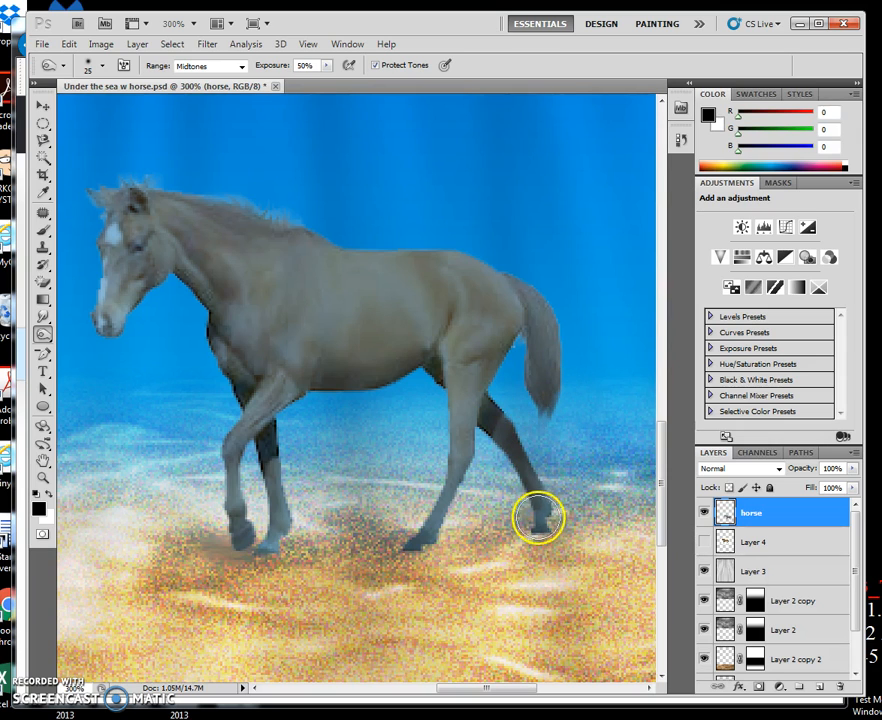
drag(458, 502, 429, 532)
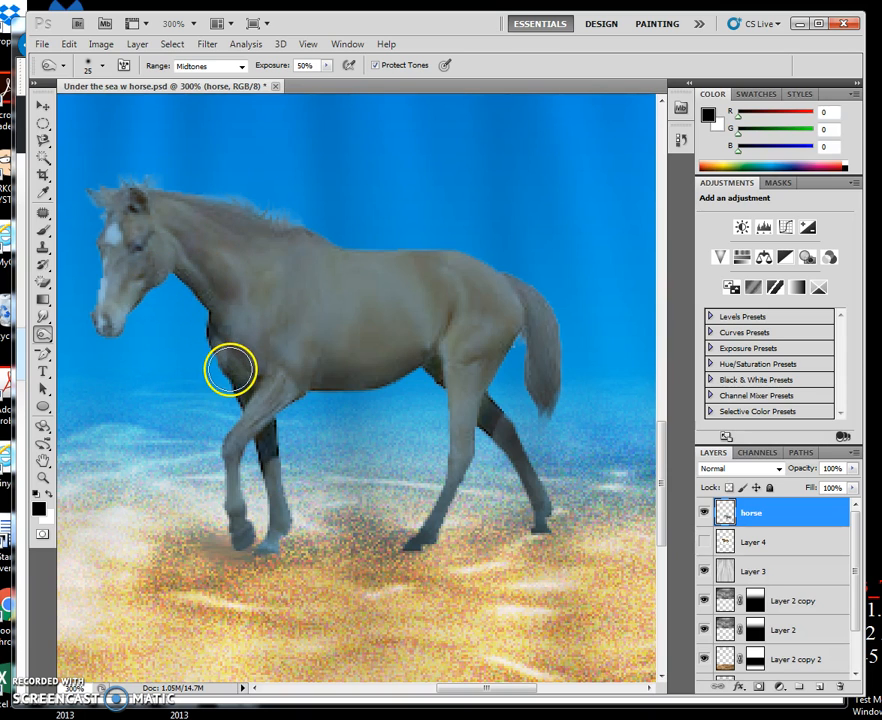
mouse_move(234, 374)
mouse_down()
mouse_move(266, 489)
mouse_move(271, 470)
mouse_move(268, 512)
mouse_up()
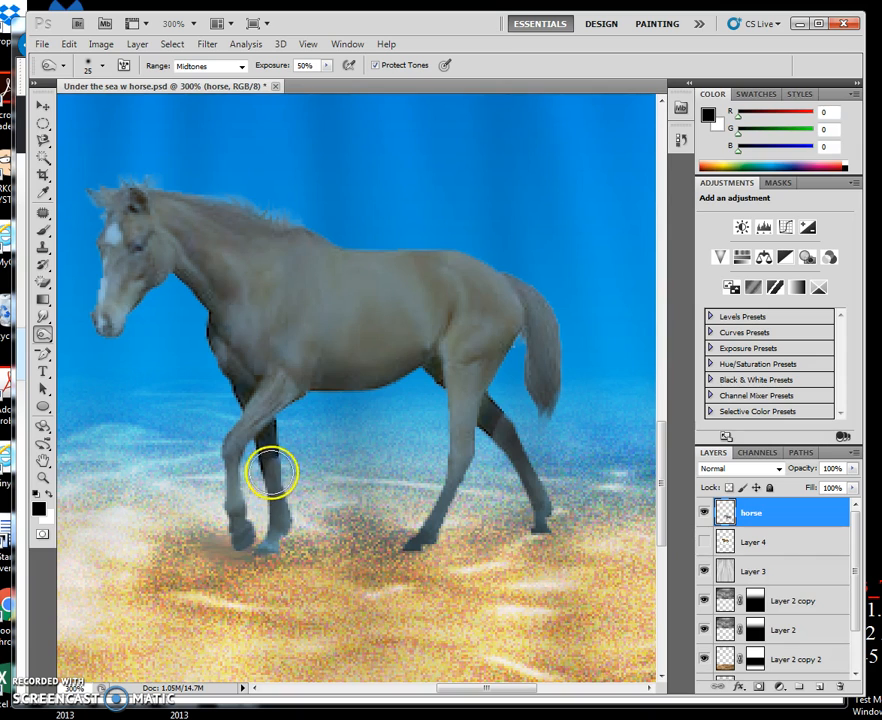
mouse_move(154, 293)
mouse_down()
mouse_move(102, 348)
mouse_move(60, 318)
mouse_move(84, 340)
mouse_move(180, 288)
mouse_up()
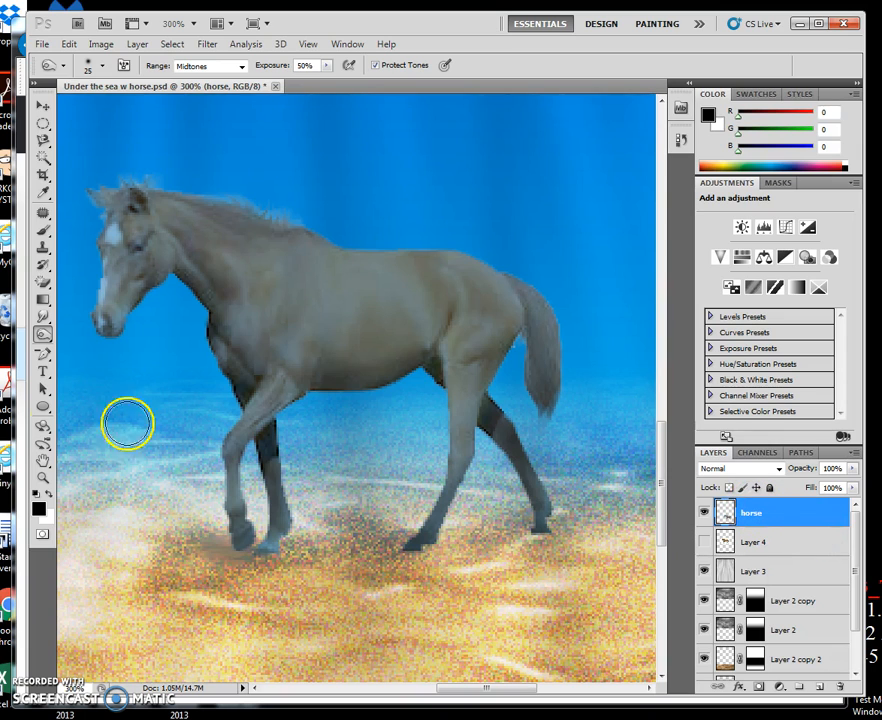
- Dodge highlights along the horse's back and mane with a 35 px Highlights brush at 50% exposure, and fit the whole image in view
click(44, 337)
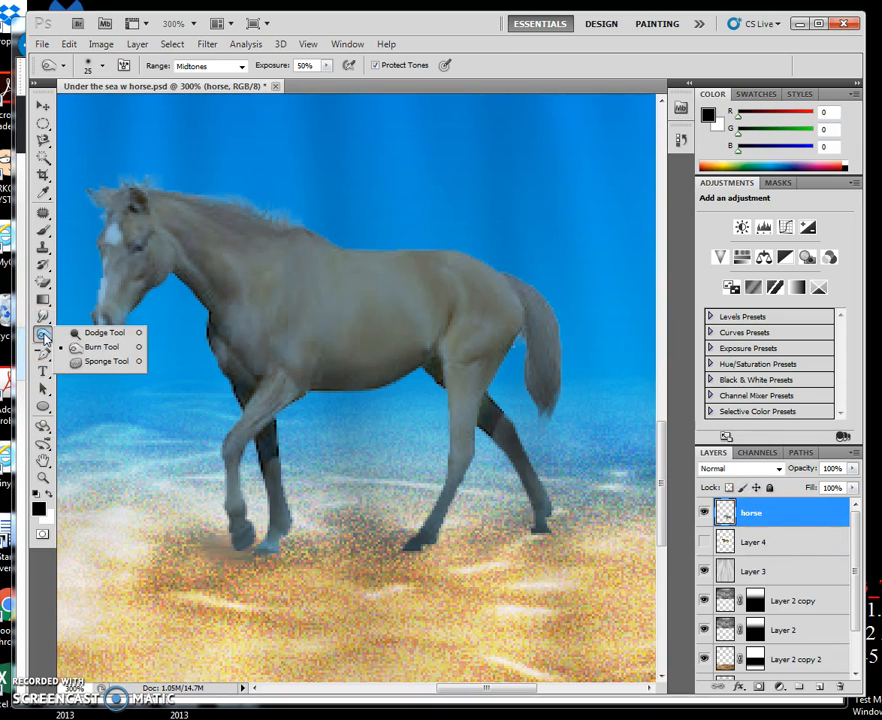
click(80, 332)
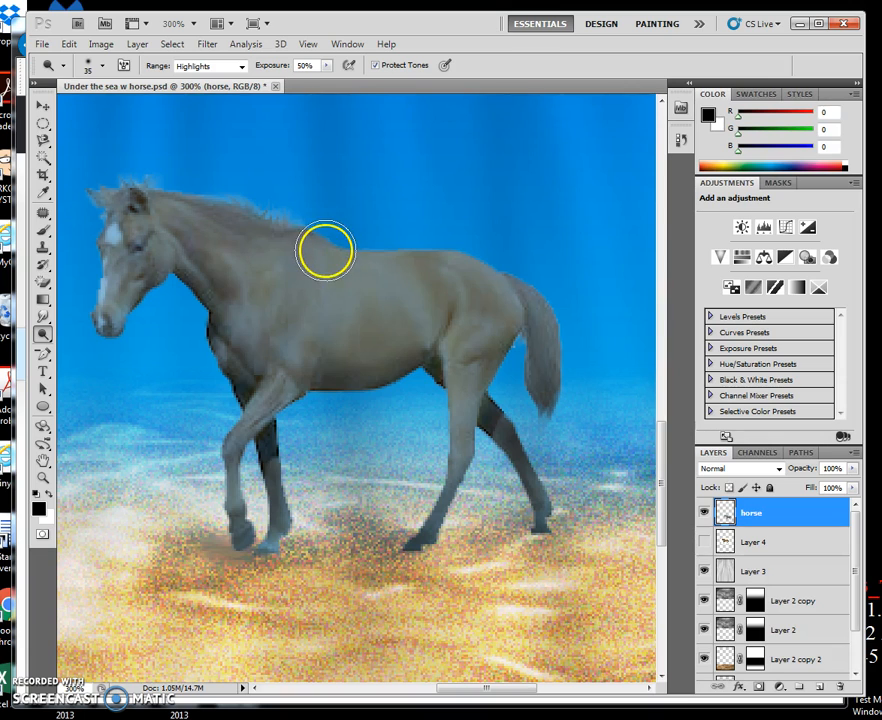
mouse_move(405, 255)
mouse_down()
mouse_move(466, 256)
mouse_move(550, 313)
mouse_move(522, 292)
mouse_move(433, 262)
mouse_move(337, 257)
mouse_move(300, 249)
mouse_move(284, 230)
mouse_move(242, 225)
mouse_move(332, 229)
mouse_move(134, 189)
mouse_move(244, 192)
mouse_move(70, 194)
mouse_move(107, 186)
mouse_move(129, 223)
mouse_move(110, 252)
mouse_move(222, 251)
mouse_move(310, 289)
mouse_move(307, 274)
mouse_move(243, 275)
mouse_move(355, 250)
mouse_move(301, 241)
mouse_up()
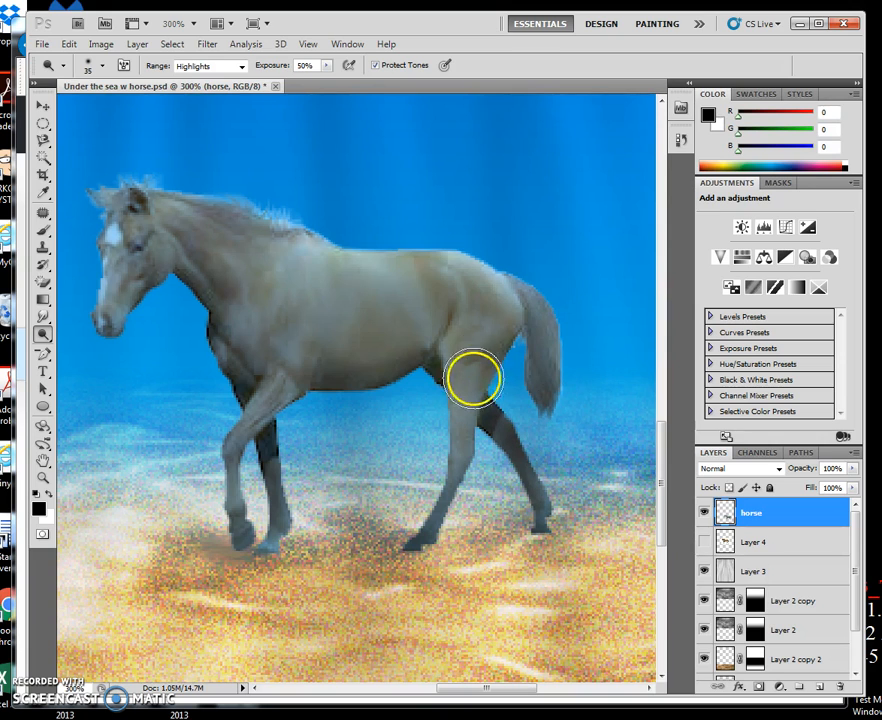
double_click(44, 461)
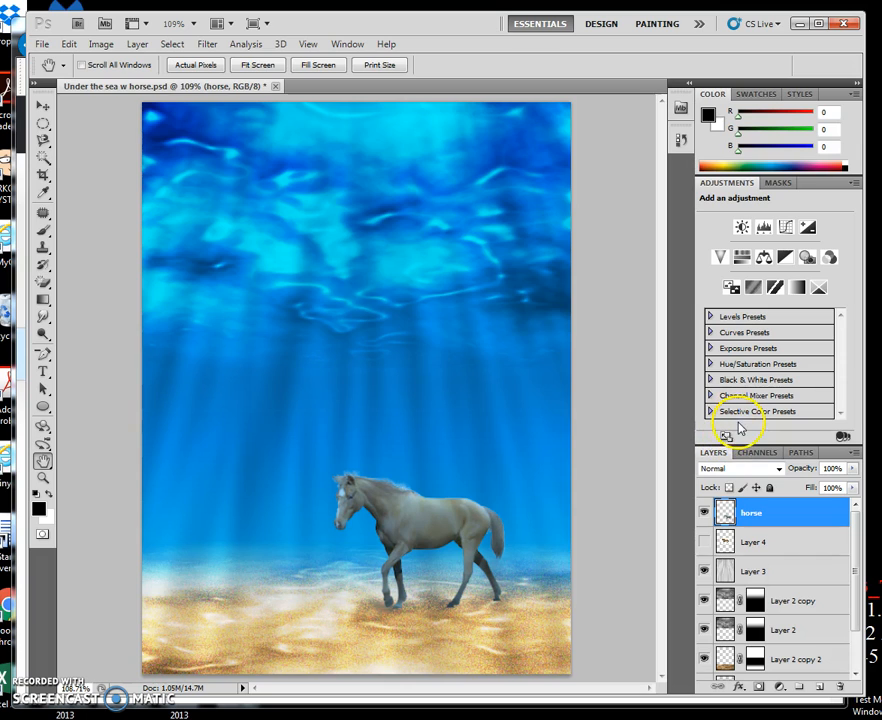